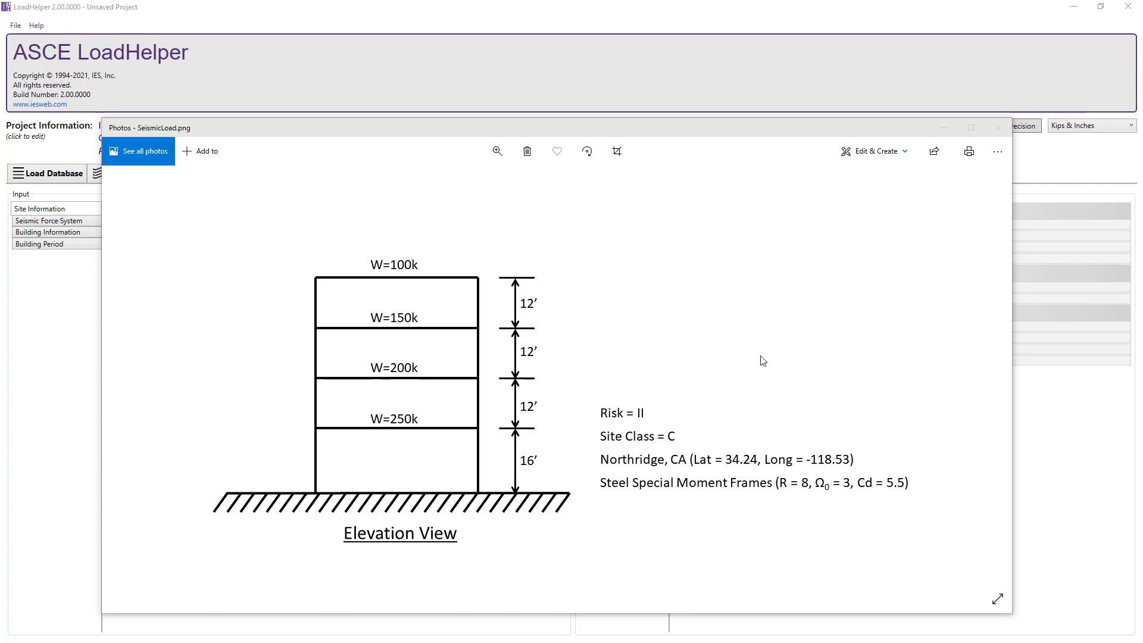
Minimize the elevation reference image and set the seismic site class to C
{"action": "left_click", "coordinate": [943, 128]}
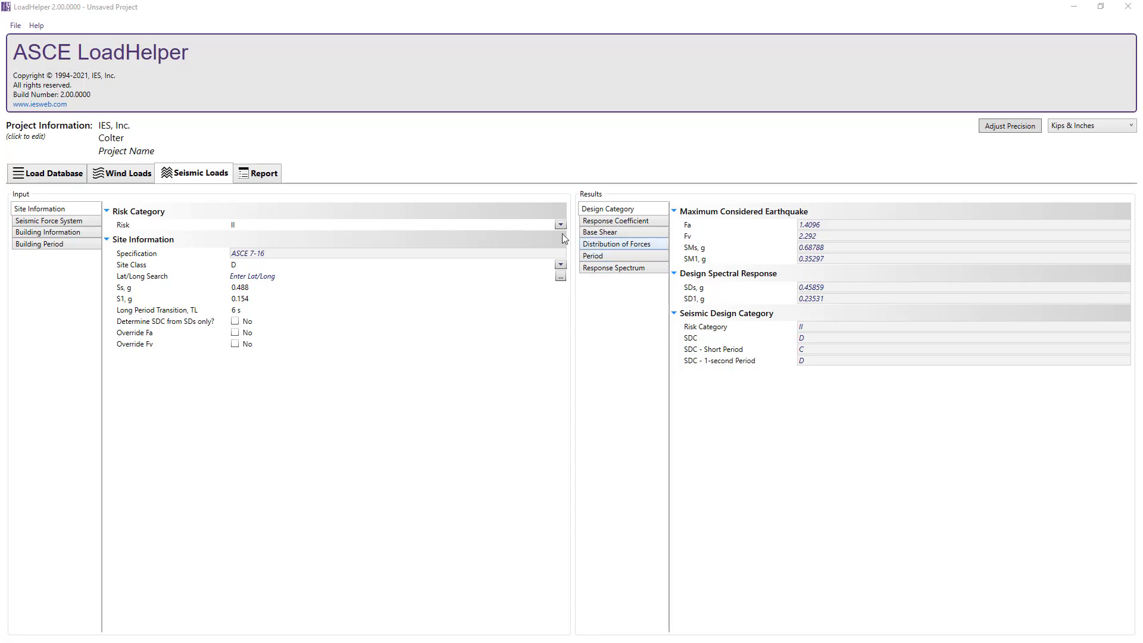
{"action": "left_click", "coordinate": [247, 265]}
{"action": "left_click", "coordinate": [245, 303]}
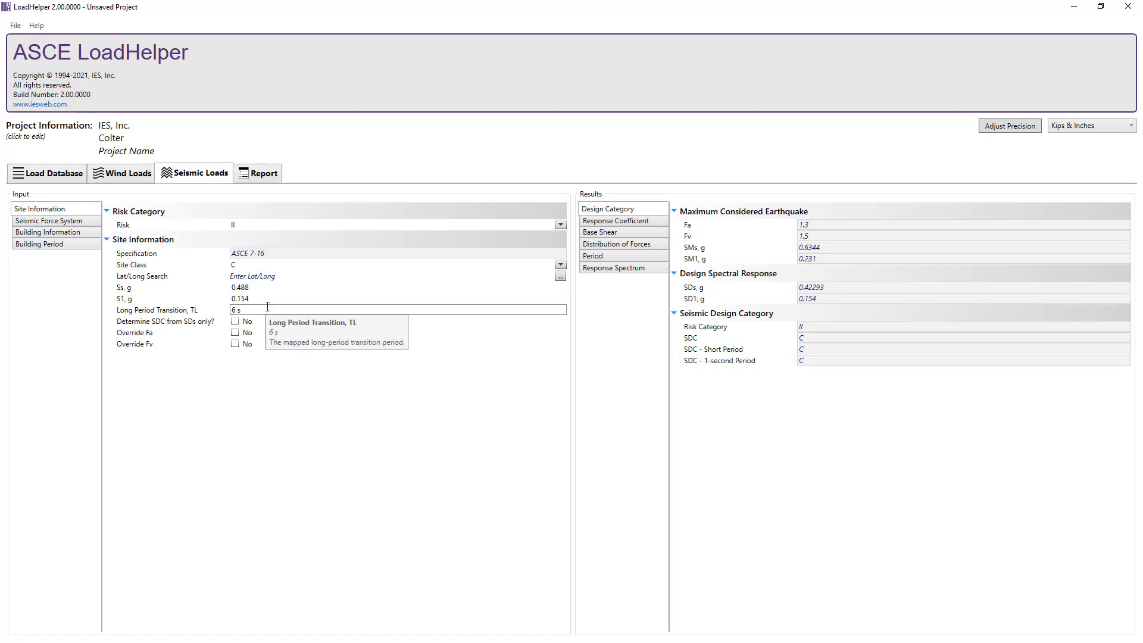
Look up the site's seismic parameters for latitude 34.24 and longitude -118.53, and accept them into the site information
{"action": "left_click", "coordinate": [560, 277]}
{"action": "left_click", "coordinate": [562, 304]}
{"action": "double_click", "coordinate": [562, 304]}
{"action": "type", "text": "34.24"}
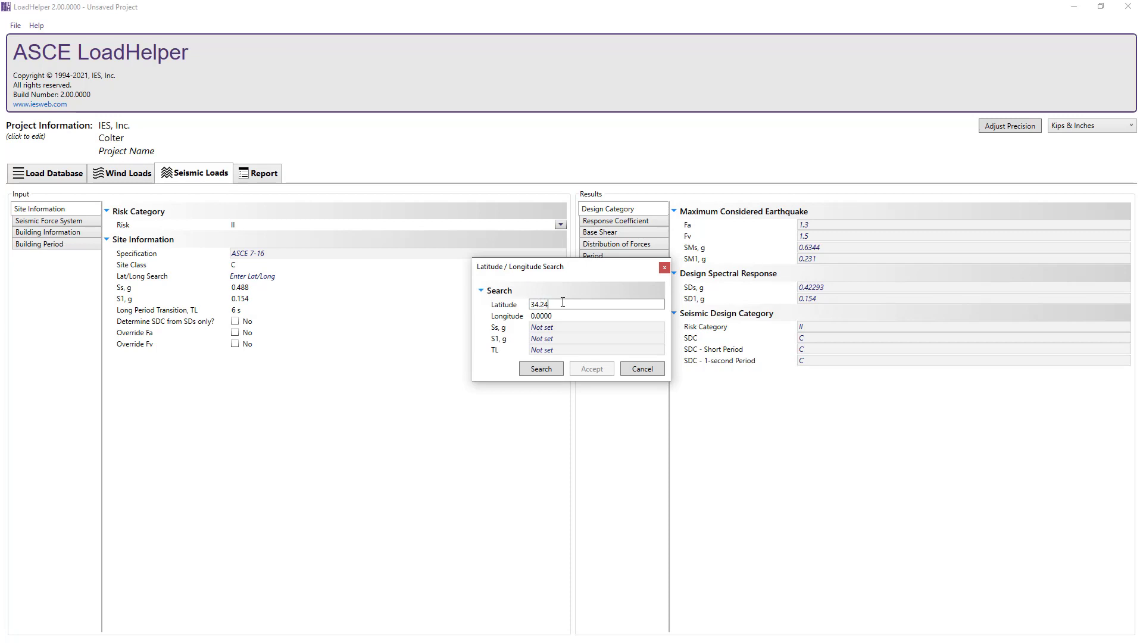
{"action": "key", "text": "Tab"}
{"action": "type", "text": "-118.53"}
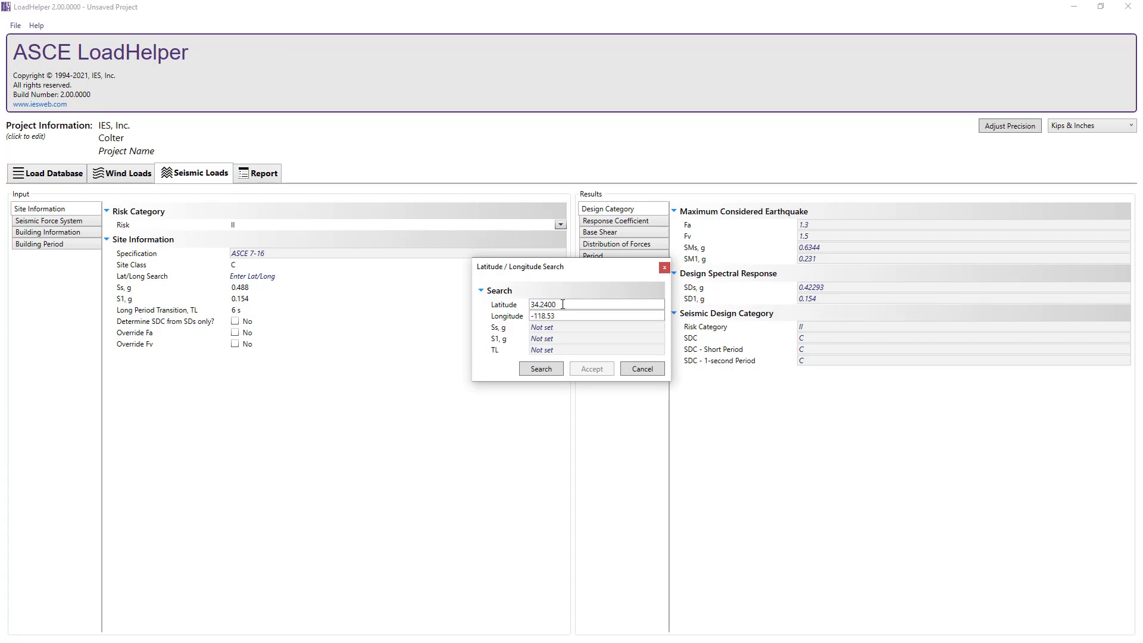
{"action": "left_click", "coordinate": [549, 368]}
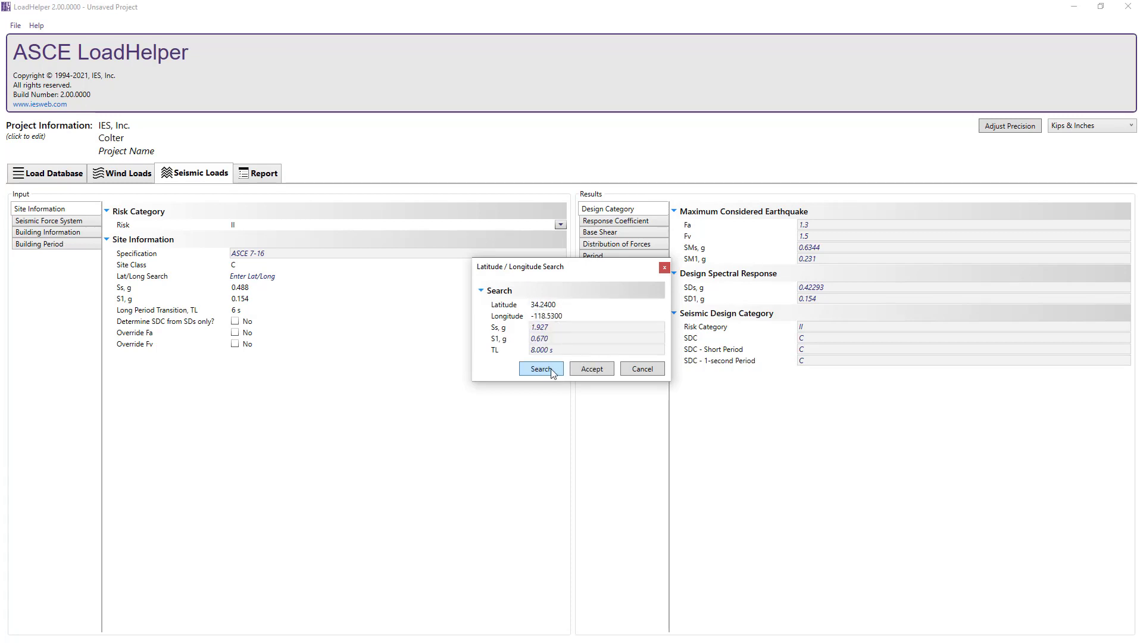
{"action": "left_click", "coordinate": [592, 368]}
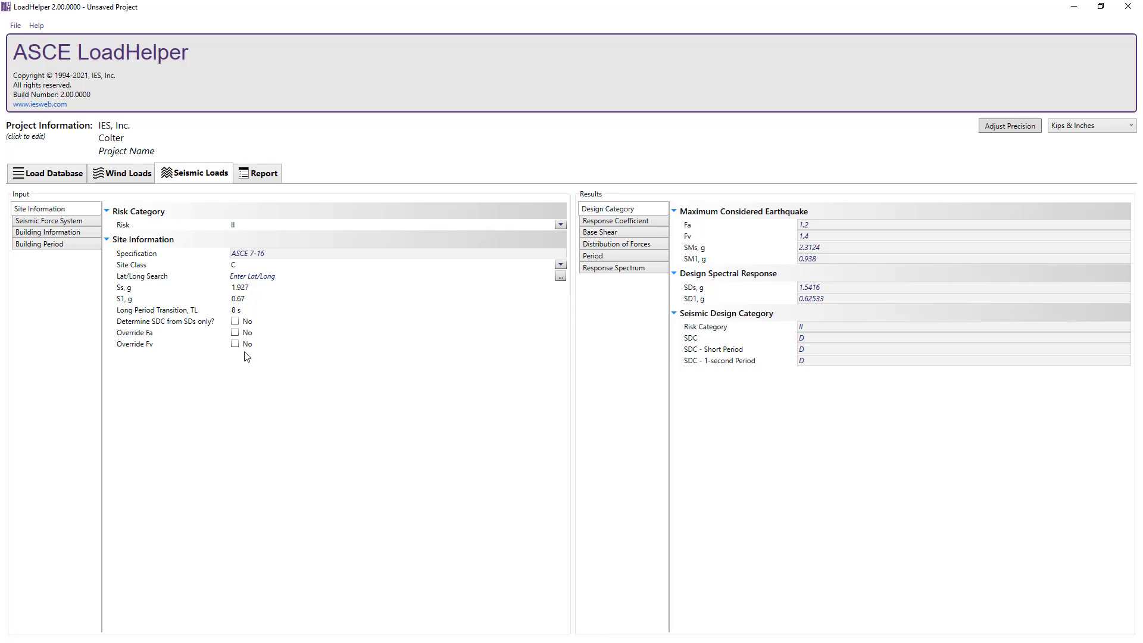
In the seismic force system, set the response coefficient R to 8 and the deflection amplification Cd to 5.5
{"action": "left_click", "coordinate": [76, 227]}
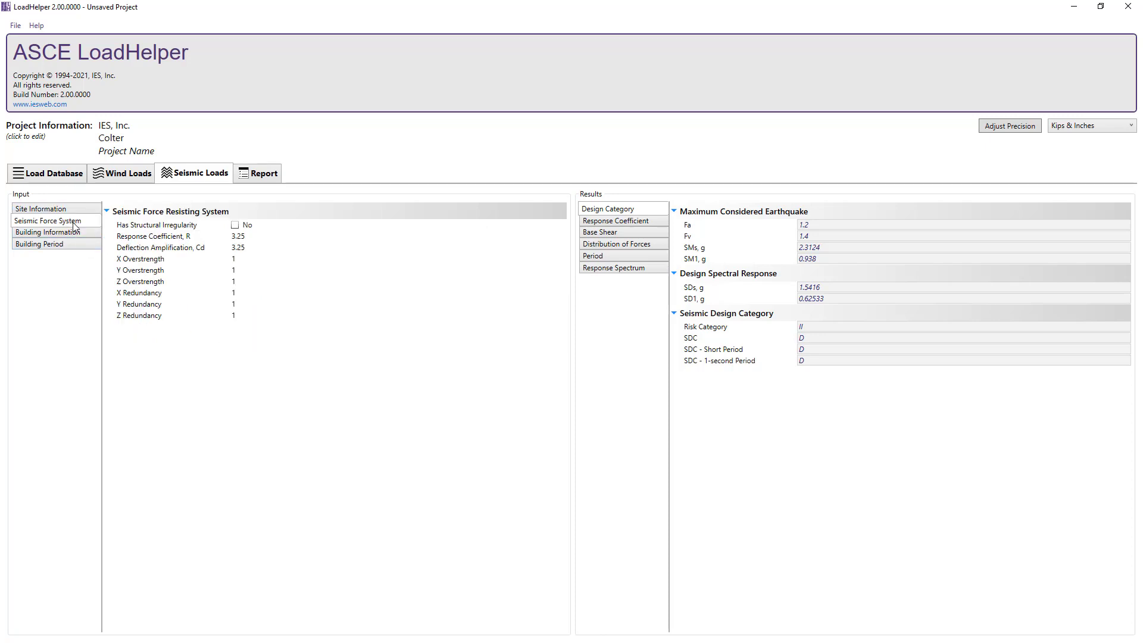
{"action": "left_click", "coordinate": [249, 235]}
{"action": "type", "text": "8"}
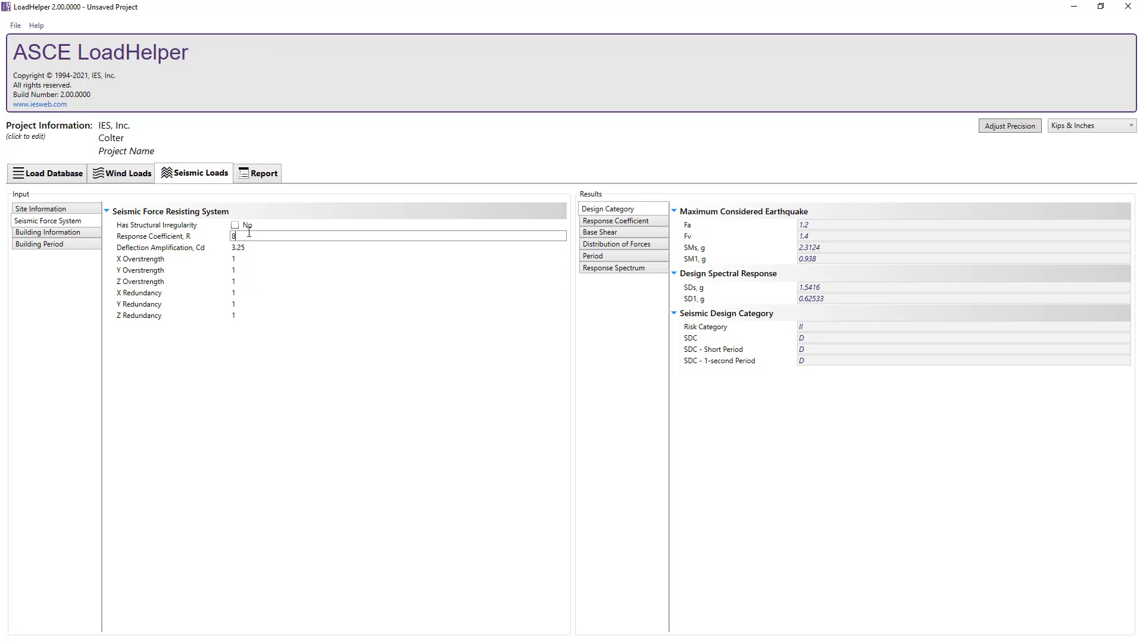
{"action": "key", "text": "Tab"}
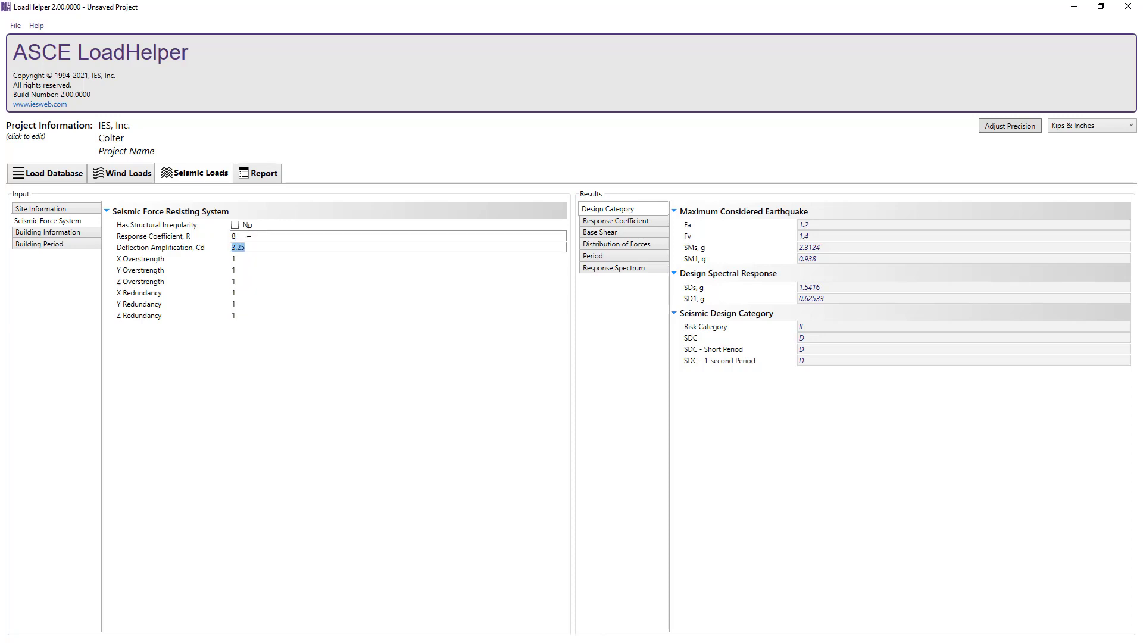
{"action": "type", "text": "5.5"}
Set the X, Y and Z overstrength factors to 3 each
{"action": "key", "text": "Tab"}
{"action": "type", "text": "3"}
{"action": "key", "text": "Tab"}
{"action": "type", "text": "3"}
{"action": "key", "text": "Tab"}
{"action": "type", "text": "3"}
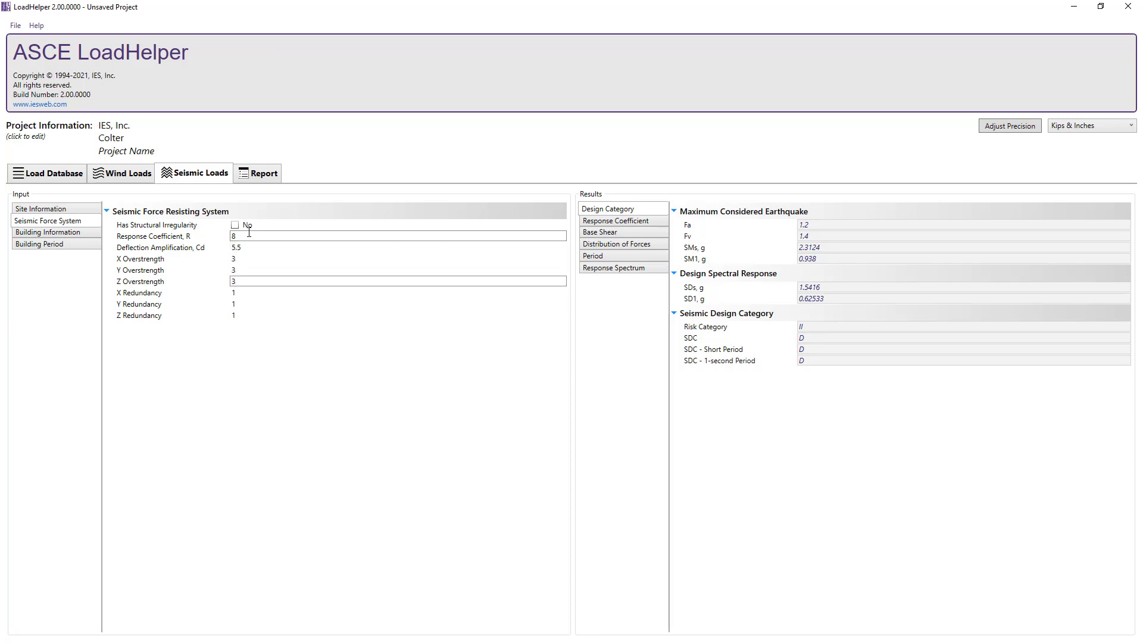
{"action": "left_click", "coordinate": [252, 378]}
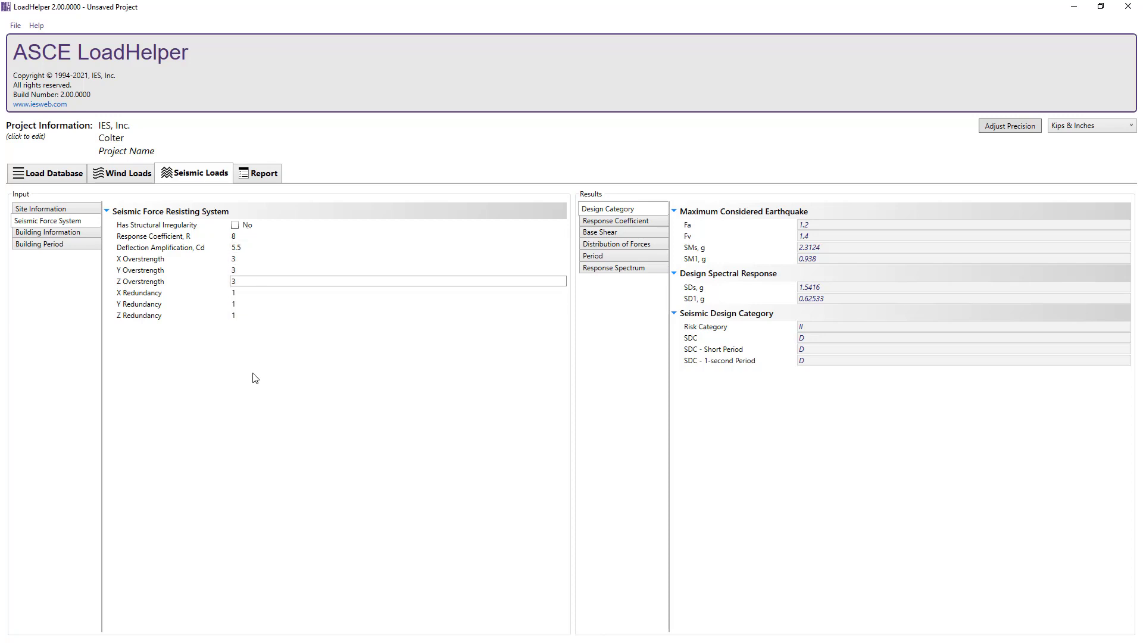
In the building information, set the number of stories to 4
{"action": "left_click", "coordinate": [72, 234]}
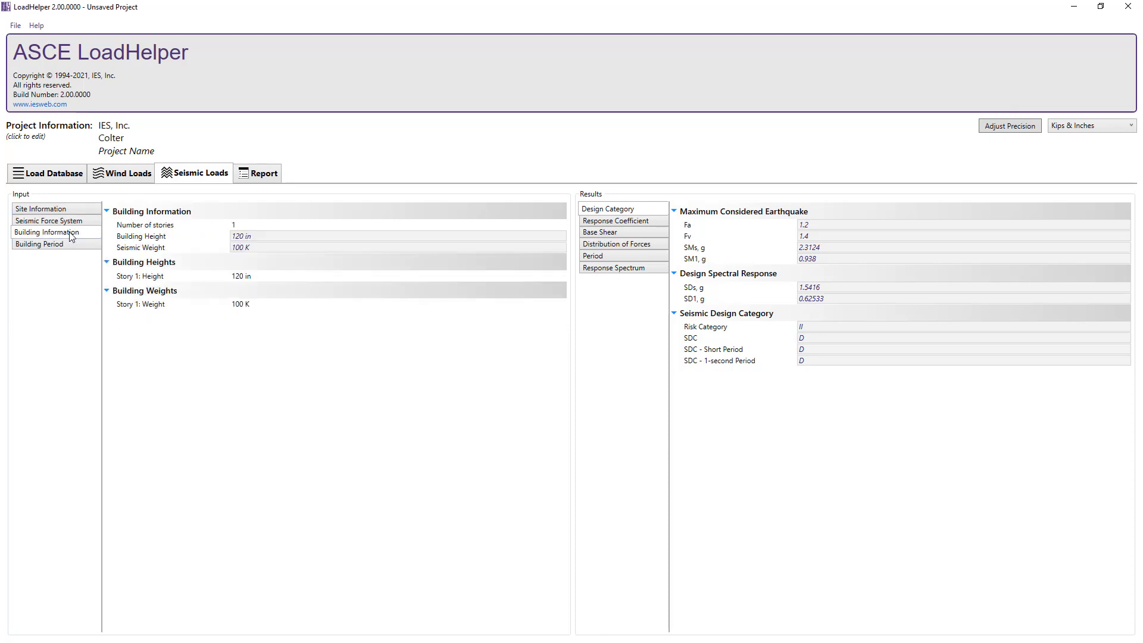
{"action": "left_click", "coordinate": [247, 224]}
{"action": "type", "text": "4"}
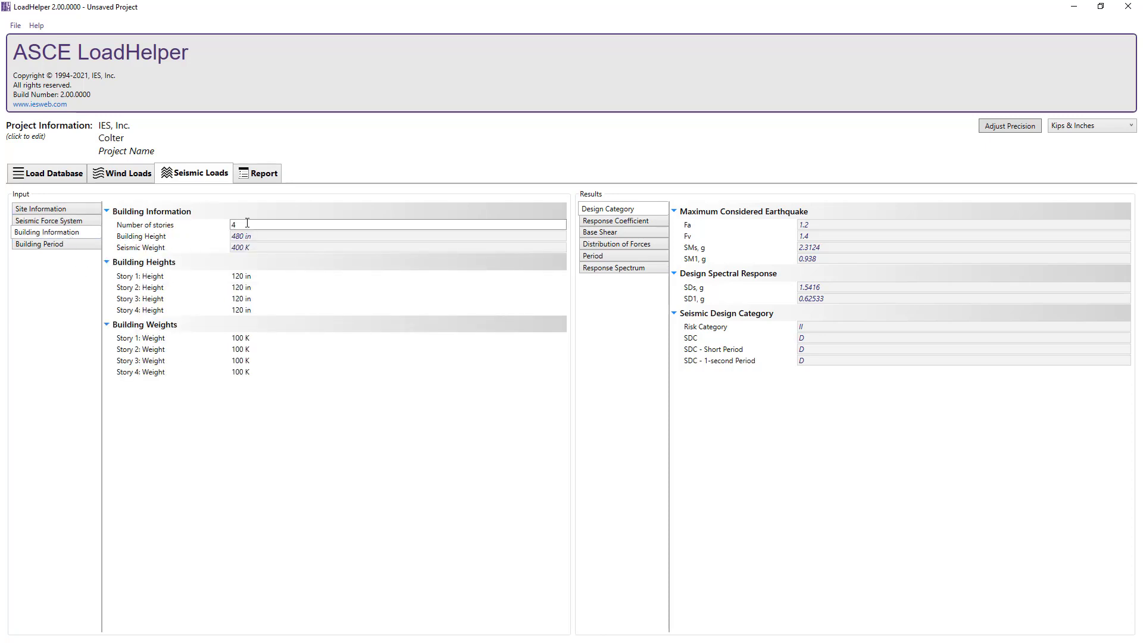
Set the story 1 height to 16*12 (192 in) and the heights of stories 2, 3 and 4 to 12*12 (144 in)
{"action": "left_click", "coordinate": [276, 278]}
{"action": "type", "text": "16*12"}
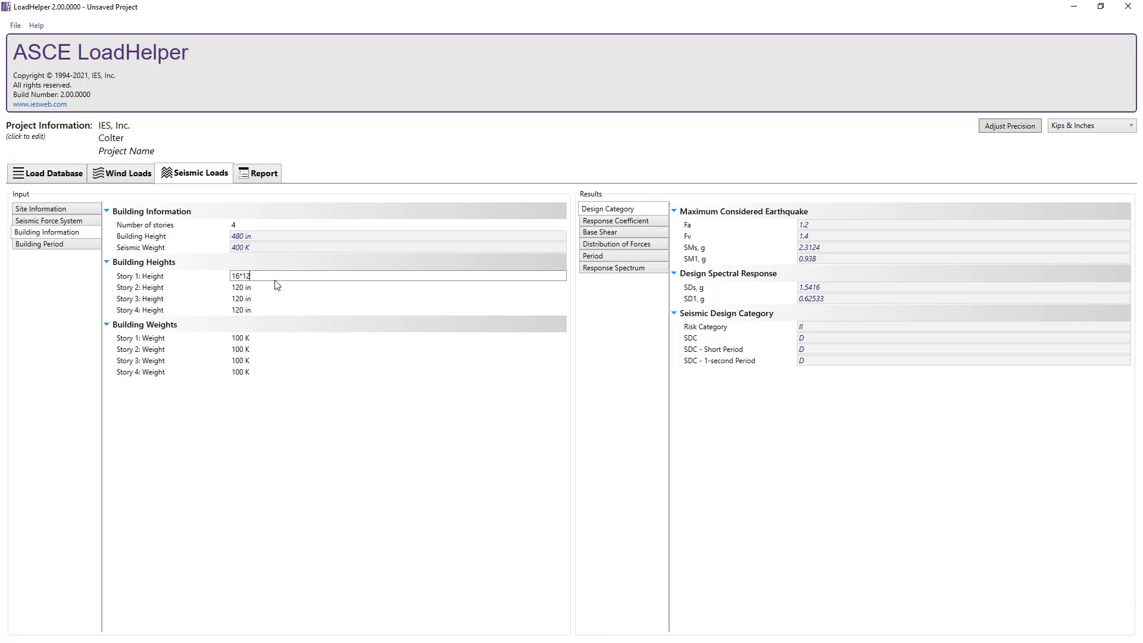
{"action": "key", "text": "Tab"}
{"action": "type", "text": "12*12"}
{"action": "key", "text": "Tab"}
{"action": "type", "text": "12*12"}
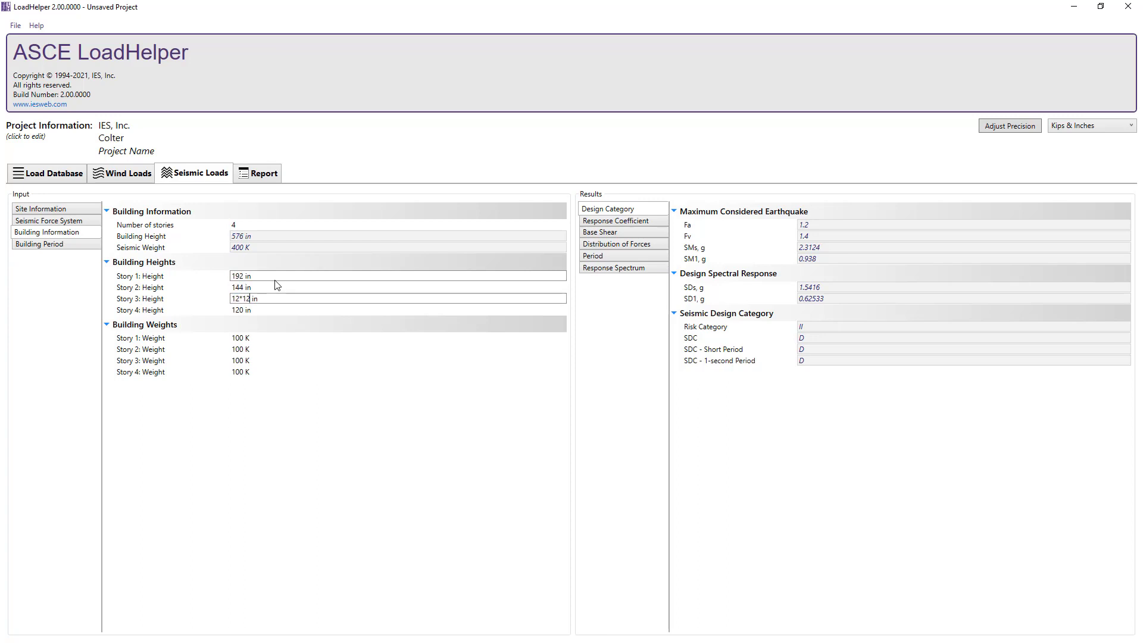
{"action": "key", "text": "Tab"}
{"action": "type", "text": "12*12"}
{"action": "key", "text": "Tab"}
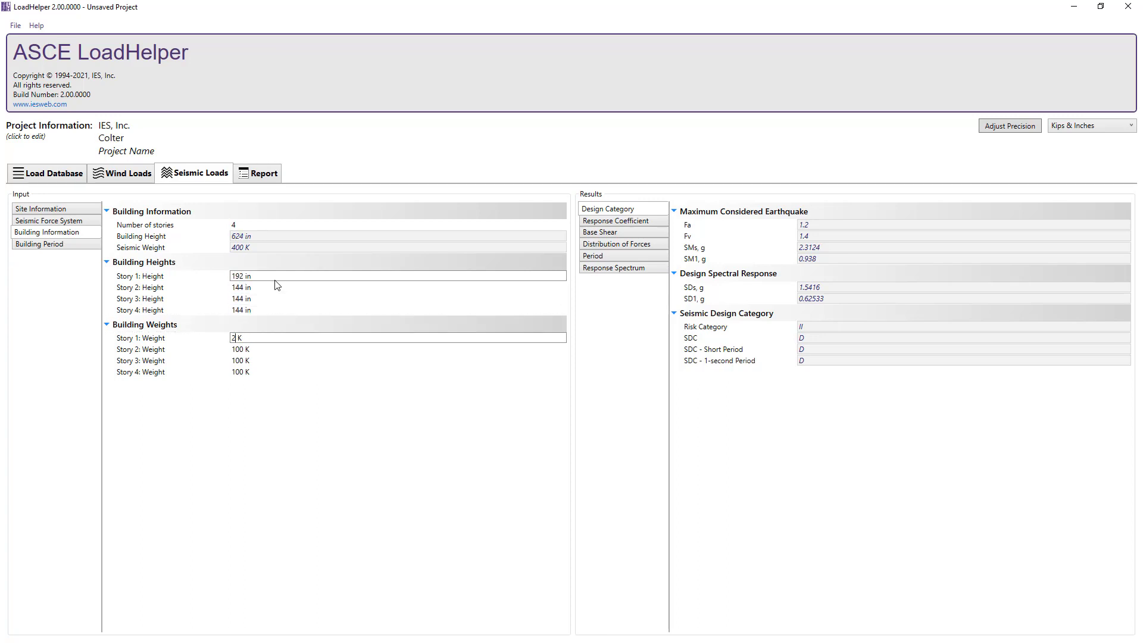
Set the story weights to 250 K for story 1, 200 K for story 2 and 150 K for story 3
{"action": "type", "text": "250"}
{"action": "key", "text": "Tab"}
{"action": "type", "text": "200"}
{"action": "key", "text": "Tab"}
{"action": "type", "text": "150"}
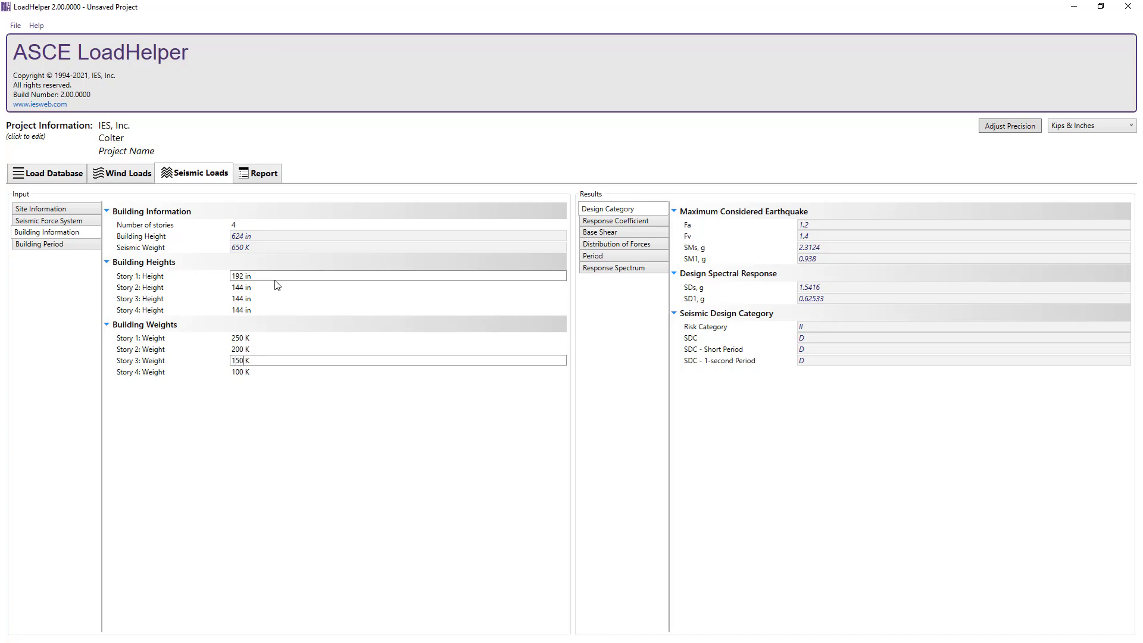
{"action": "key", "text": "Tab"}
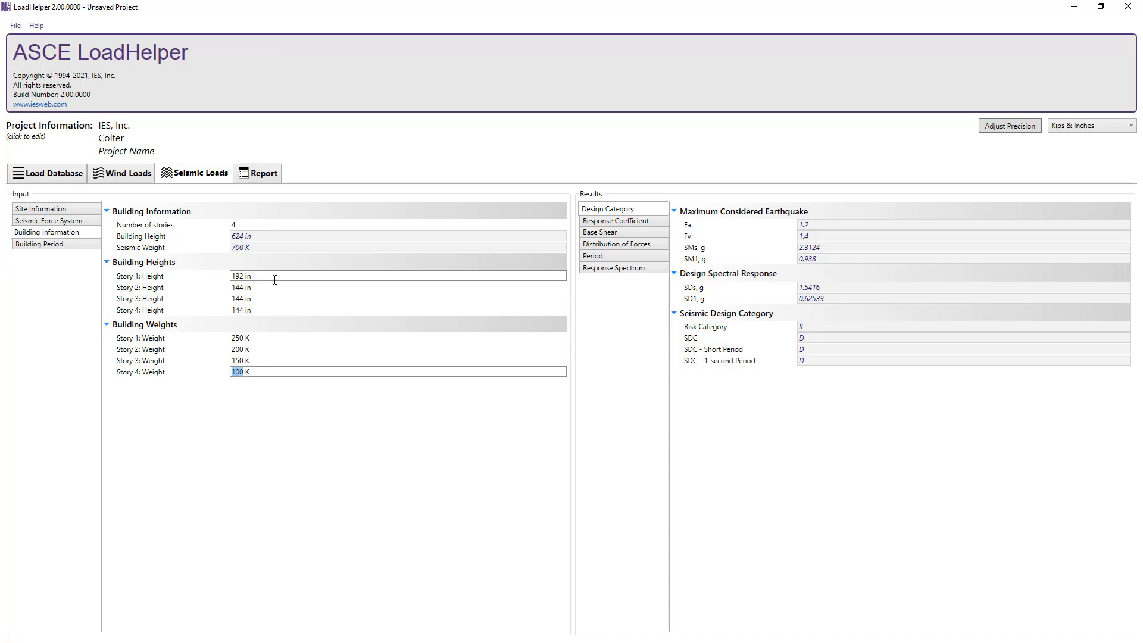
{"action": "left_click", "coordinate": [290, 449]}
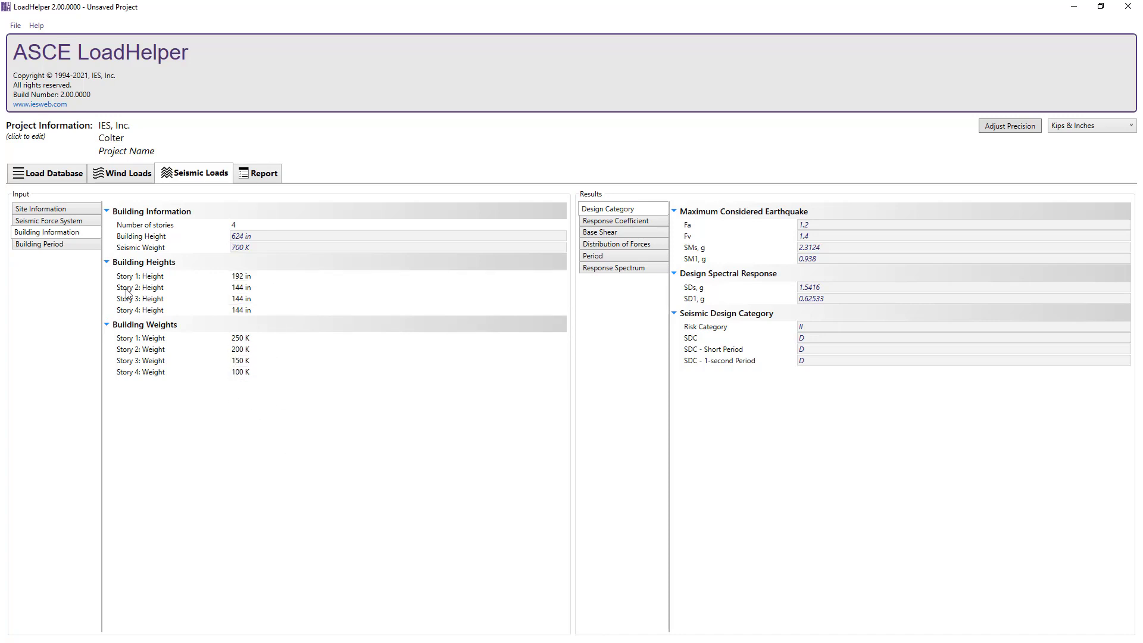
Try the Equation 12.8-8, Equation 12.8-9 and User Entered calculation modes for the building period
{"action": "left_click", "coordinate": [80, 247]}
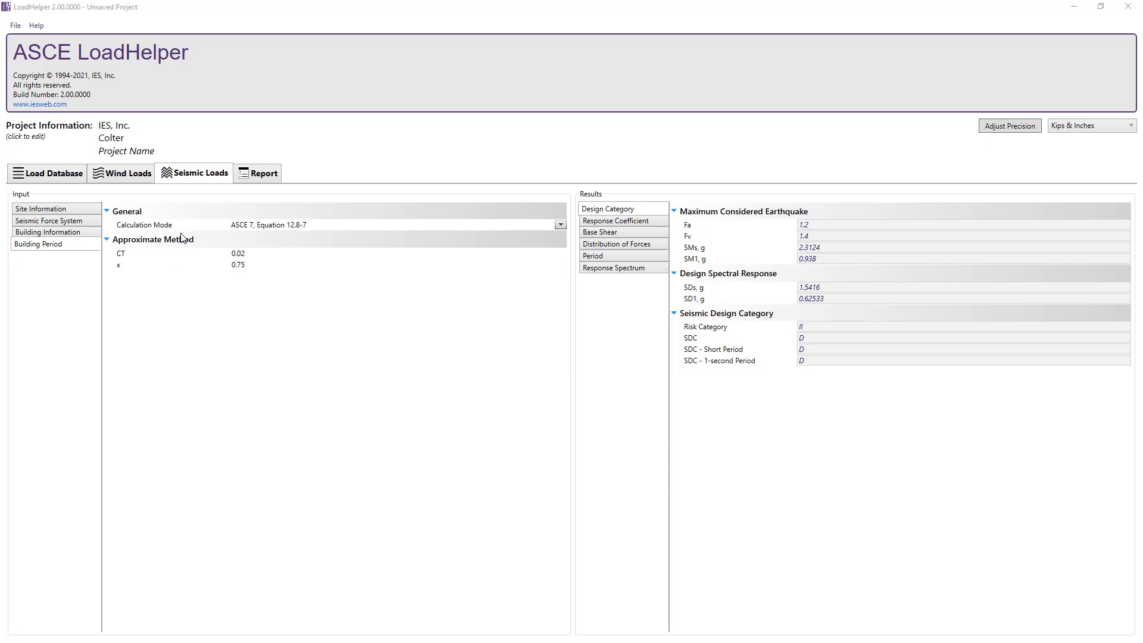
{"action": "left_click", "coordinate": [562, 225]}
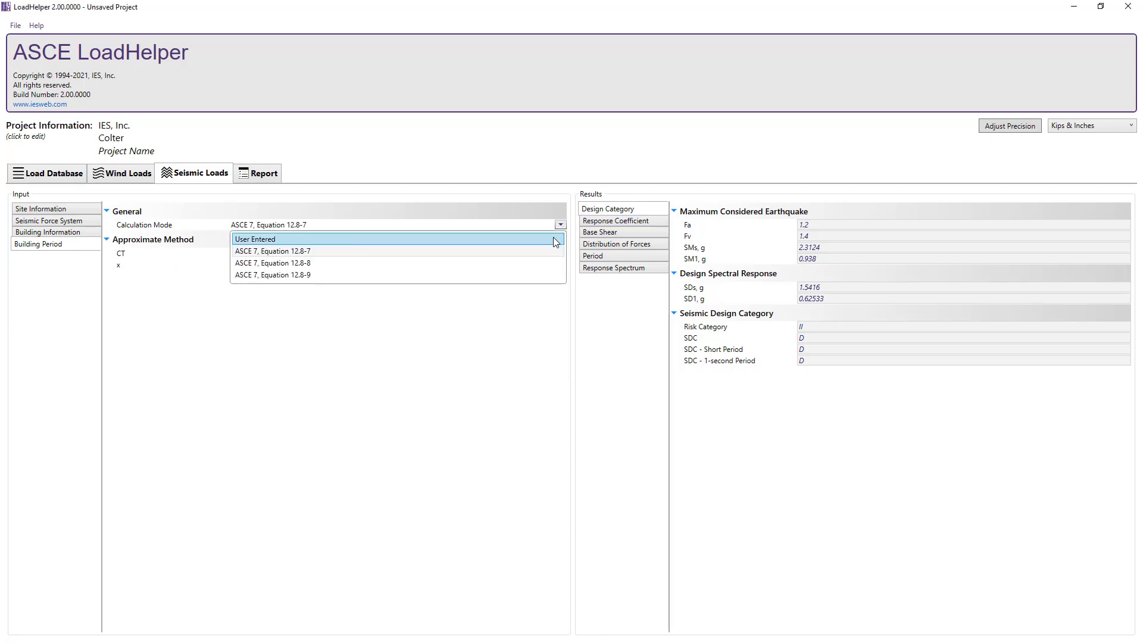
{"action": "left_click", "coordinate": [531, 262]}
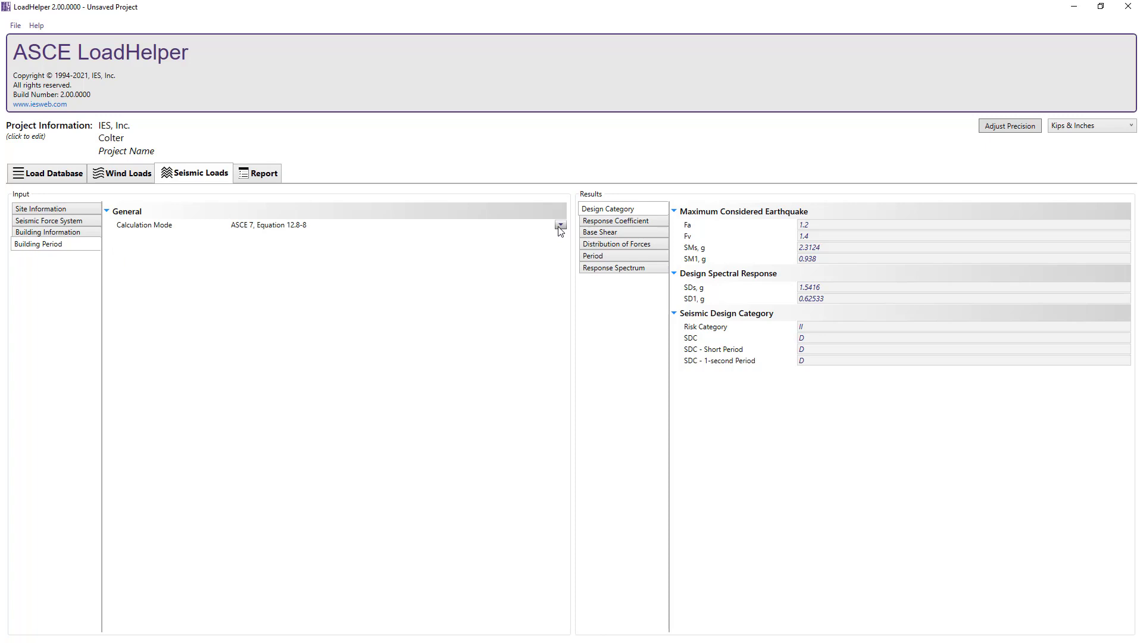
{"action": "left_click", "coordinate": [560, 225]}
{"action": "left_click", "coordinate": [521, 275]}
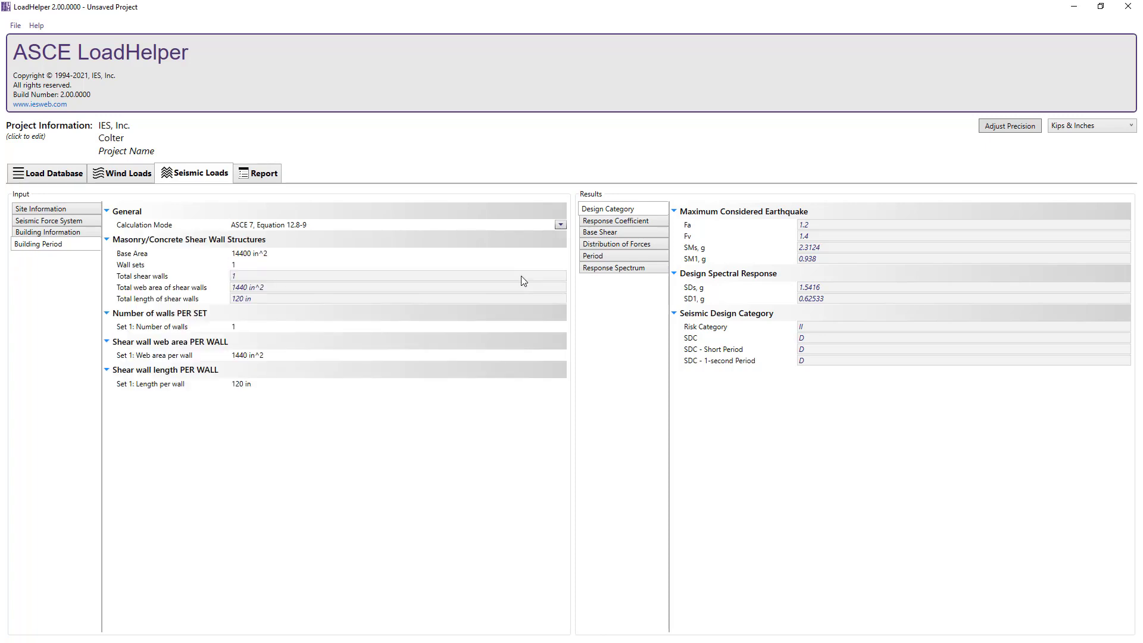
{"action": "left_click", "coordinate": [559, 224]}
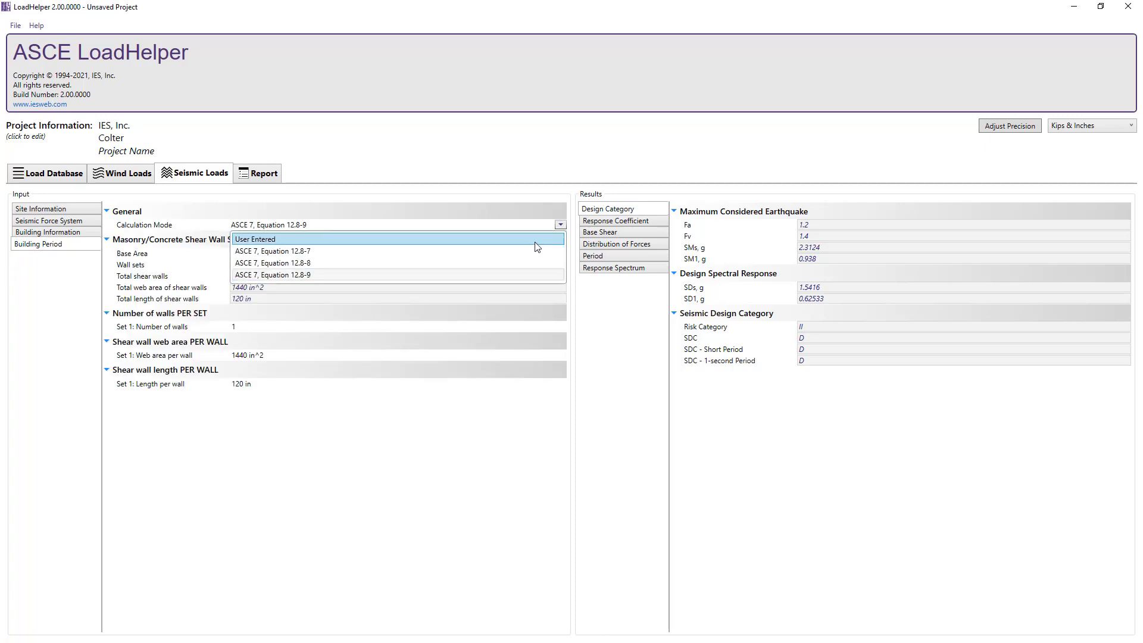
{"action": "left_click", "coordinate": [536, 240]}
Set the period calculation mode to ASCE 7, Equation 12.8-7, with CT 0.028 and x 0.8
{"action": "left_click", "coordinate": [560, 226]}
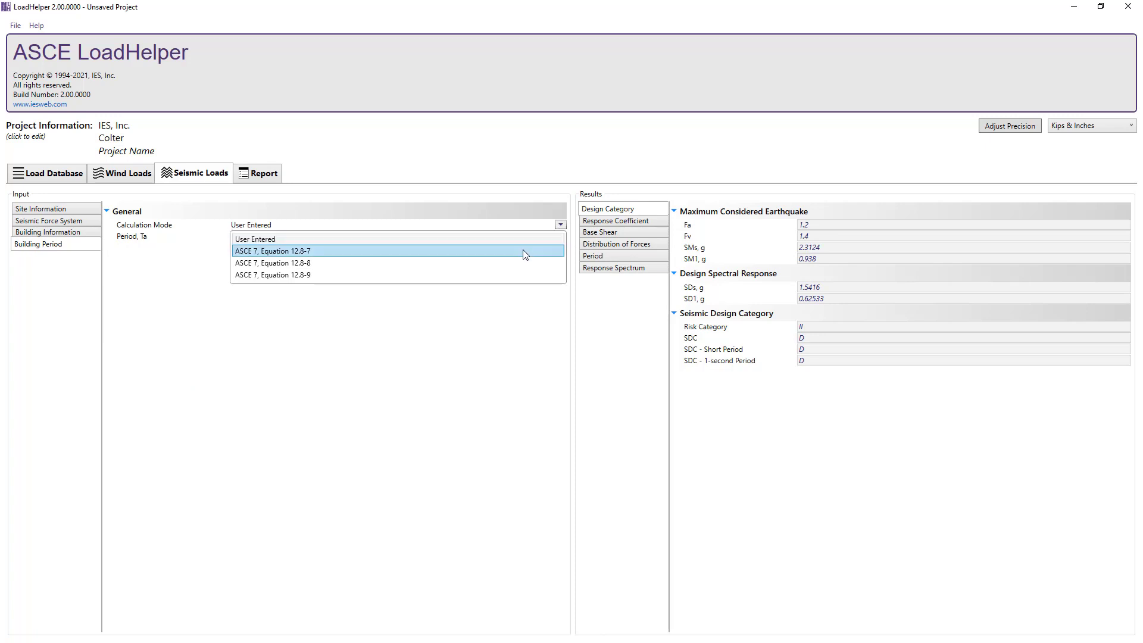
{"action": "left_click", "coordinate": [523, 252]}
{"action": "left_click", "coordinate": [420, 255]}
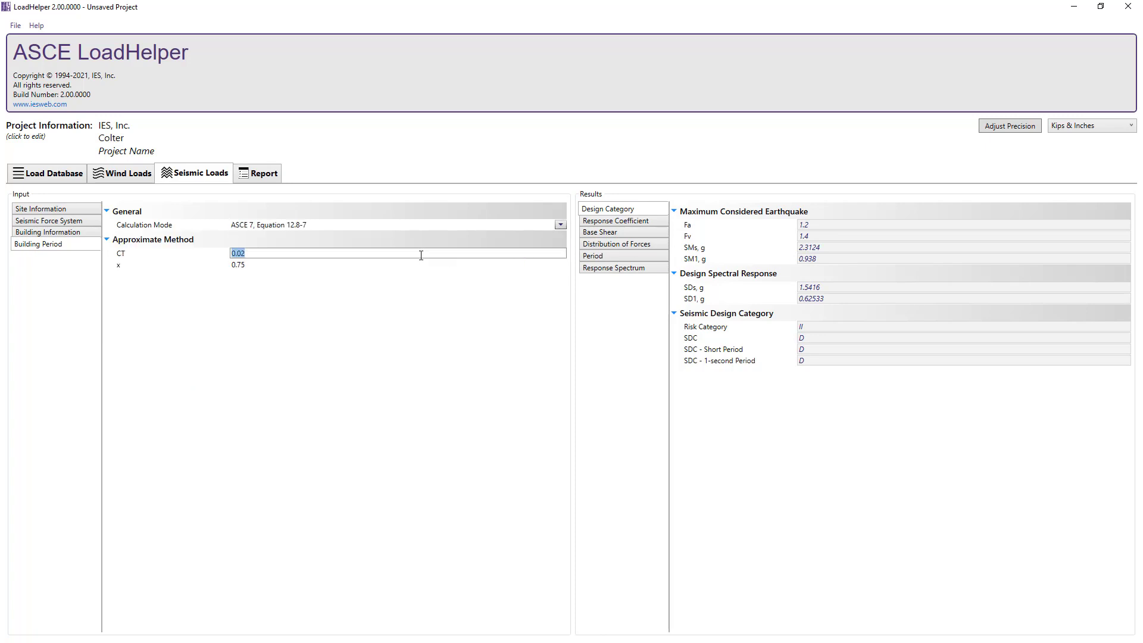
{"action": "type", "text": "0.028"}
{"action": "key", "text": "Tab"}
{"action": "type", "text": "0.8"}
{"action": "key", "text": "Tab"}
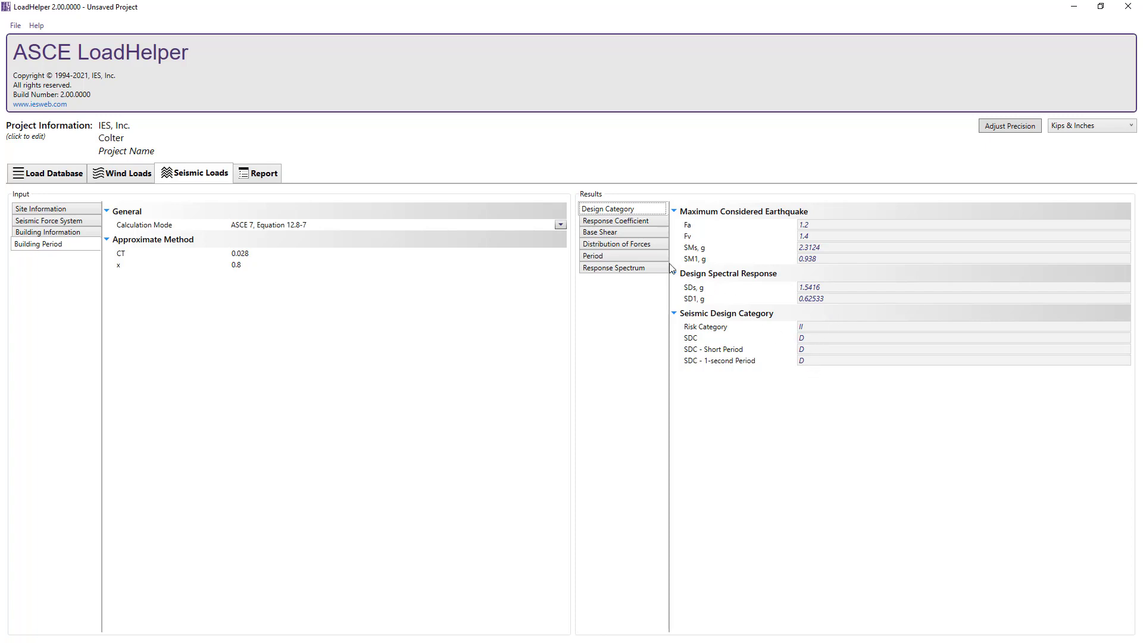
Review the seismic results for response coefficient, base shear, distribution of forces, period and response spectrum
{"action": "left_click", "coordinate": [646, 221]}
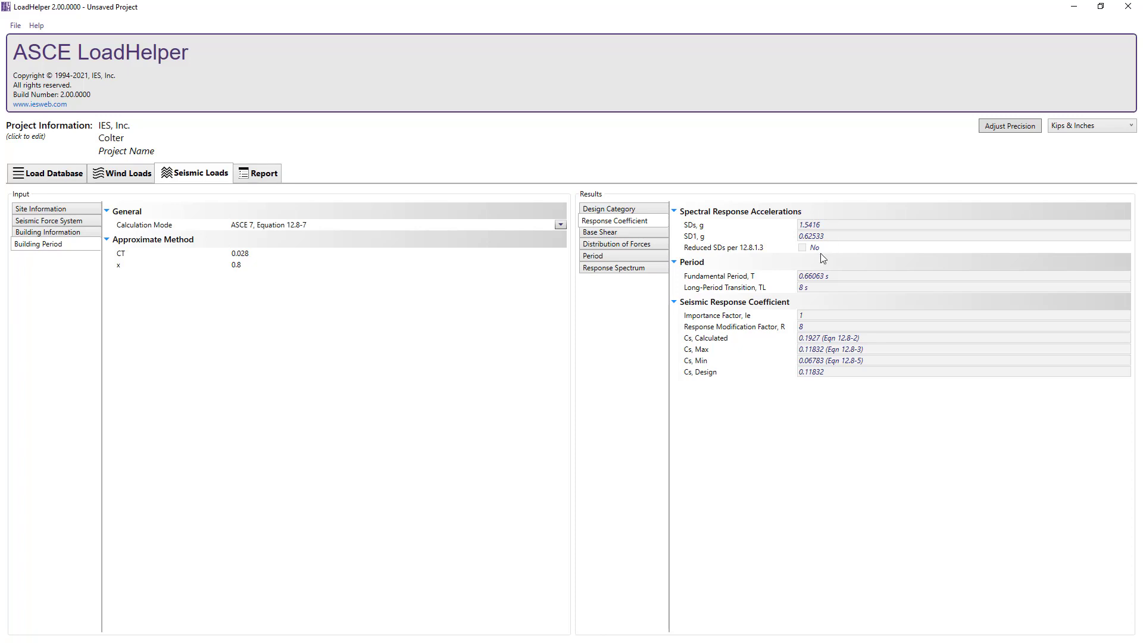
{"action": "mouse_move", "coordinate": [686, 254]}
{"action": "mouse_move", "coordinate": [723, 248]}
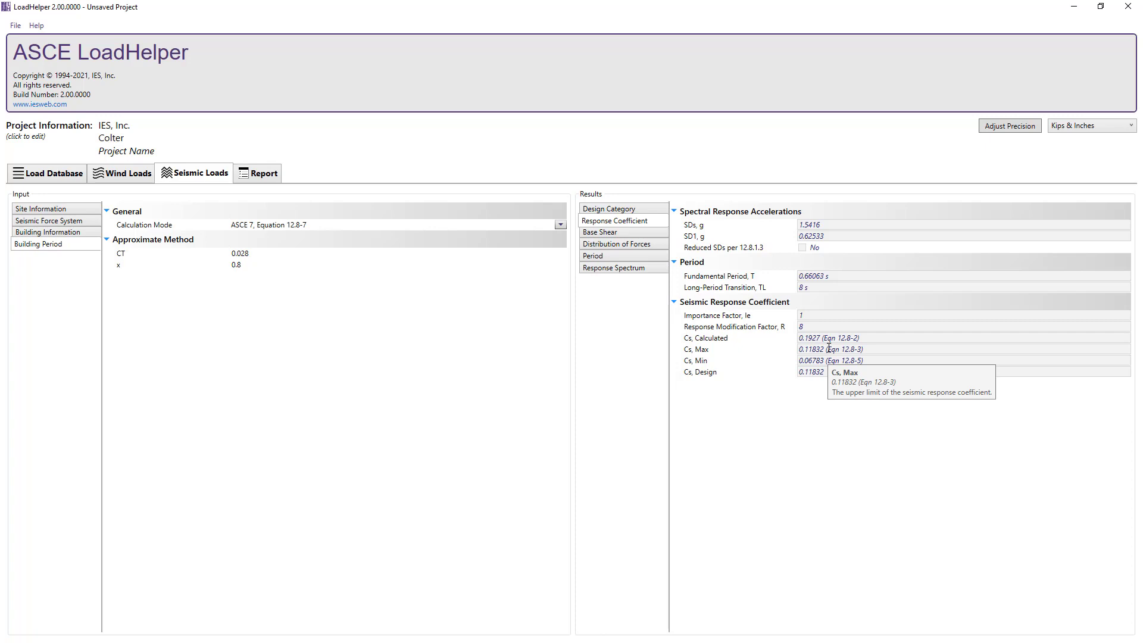
{"action": "left_click", "coordinate": [641, 235]}
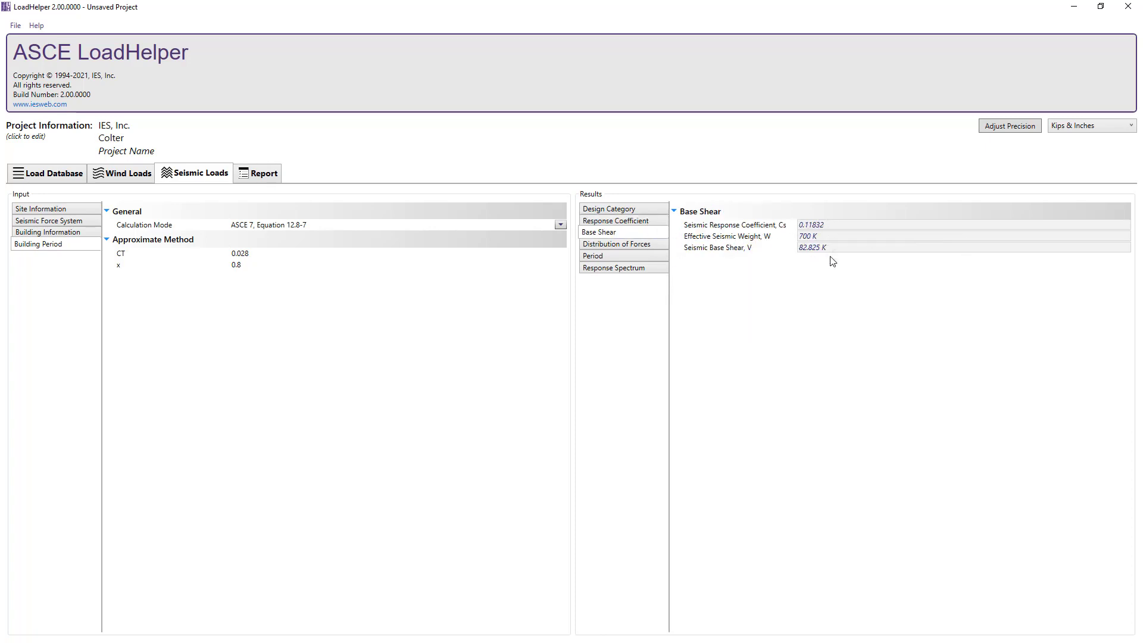
{"action": "left_click", "coordinate": [662, 245]}
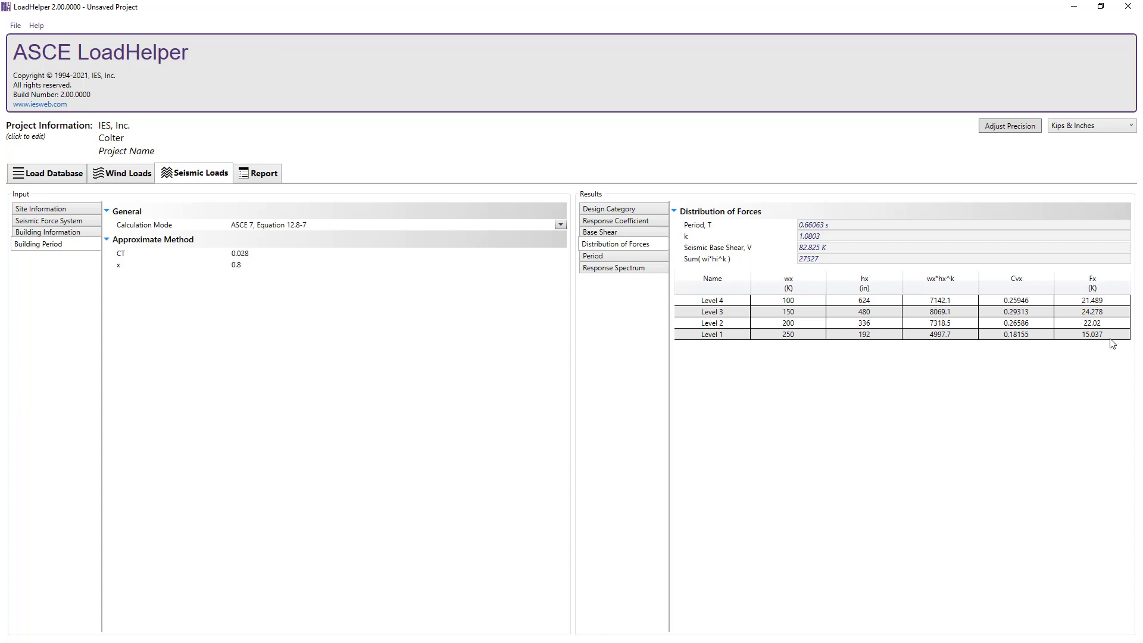
{"action": "left_click", "coordinate": [662, 257]}
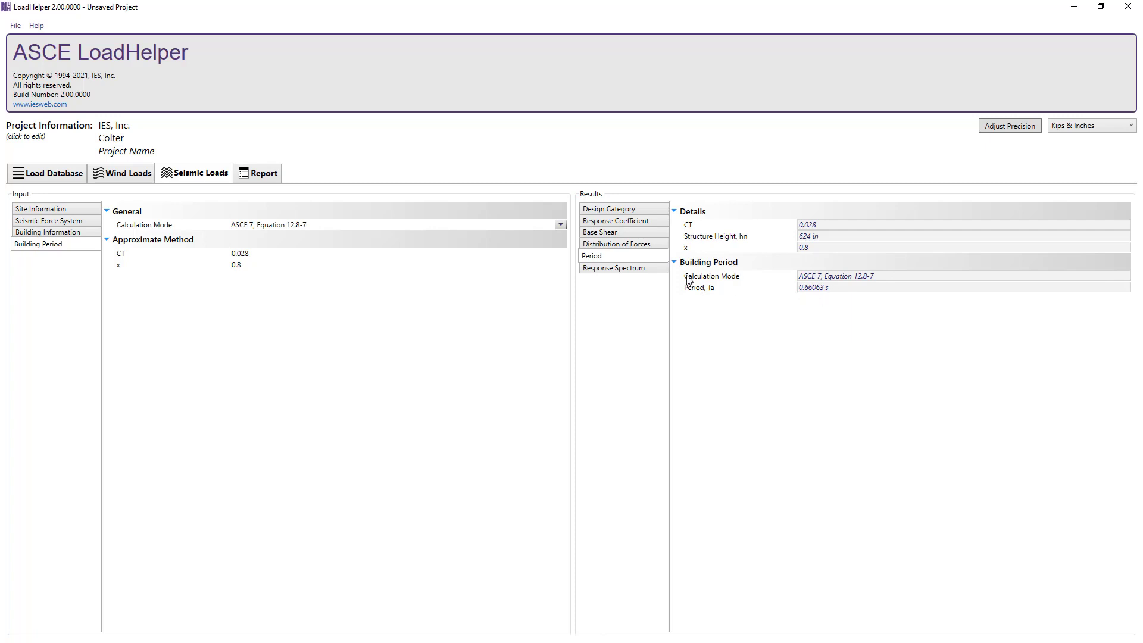
{"action": "left_click", "coordinate": [663, 271]}
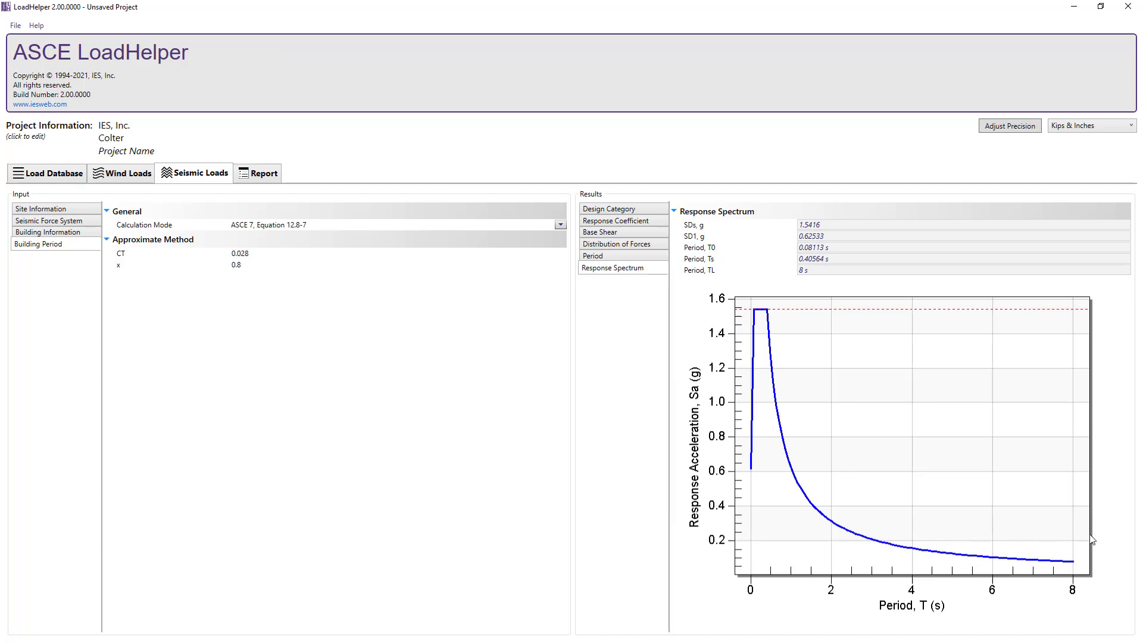
Display the seismic data, results, distribution of forces and response spectra in the report and look through its pages
{"action": "left_click", "coordinate": [262, 174]}
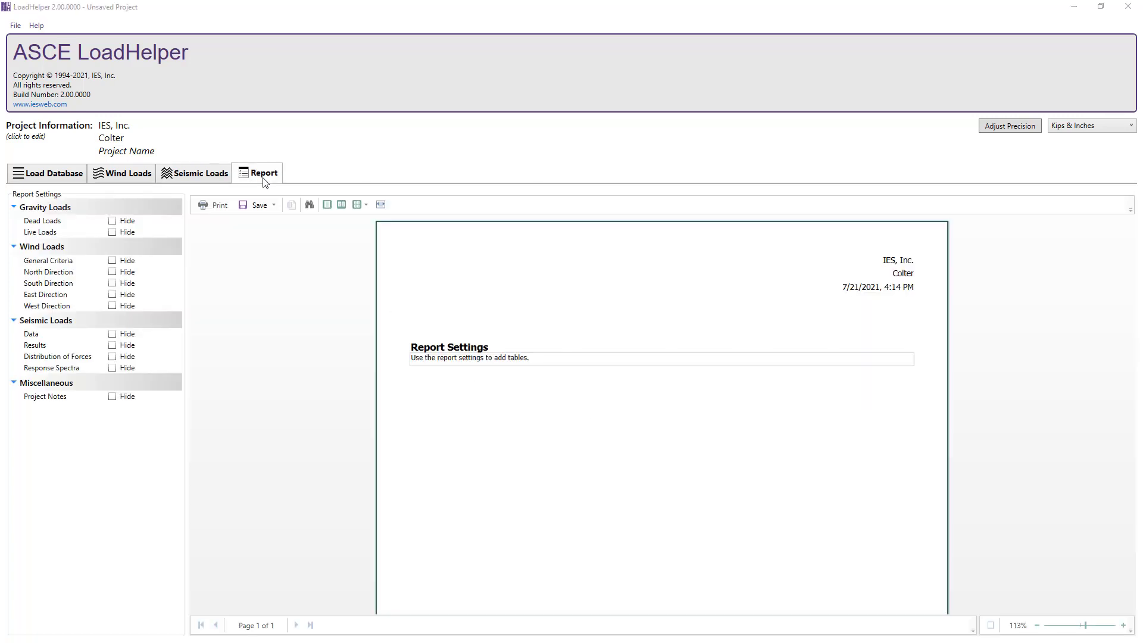
{"action": "left_click", "coordinate": [112, 335]}
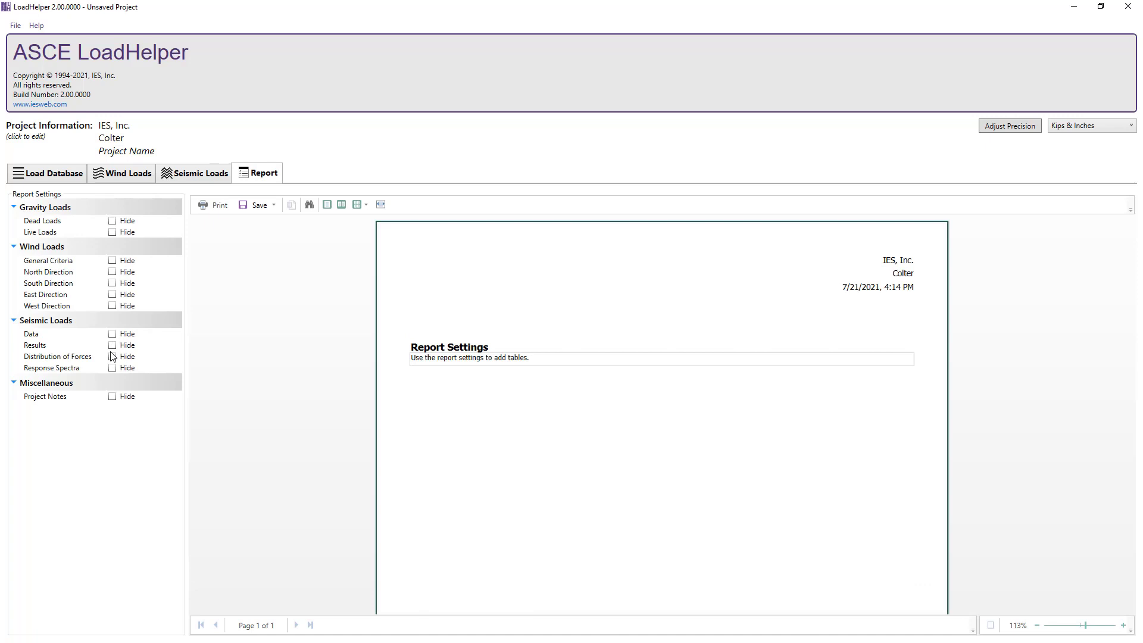
{"action": "left_click", "coordinate": [112, 346]}
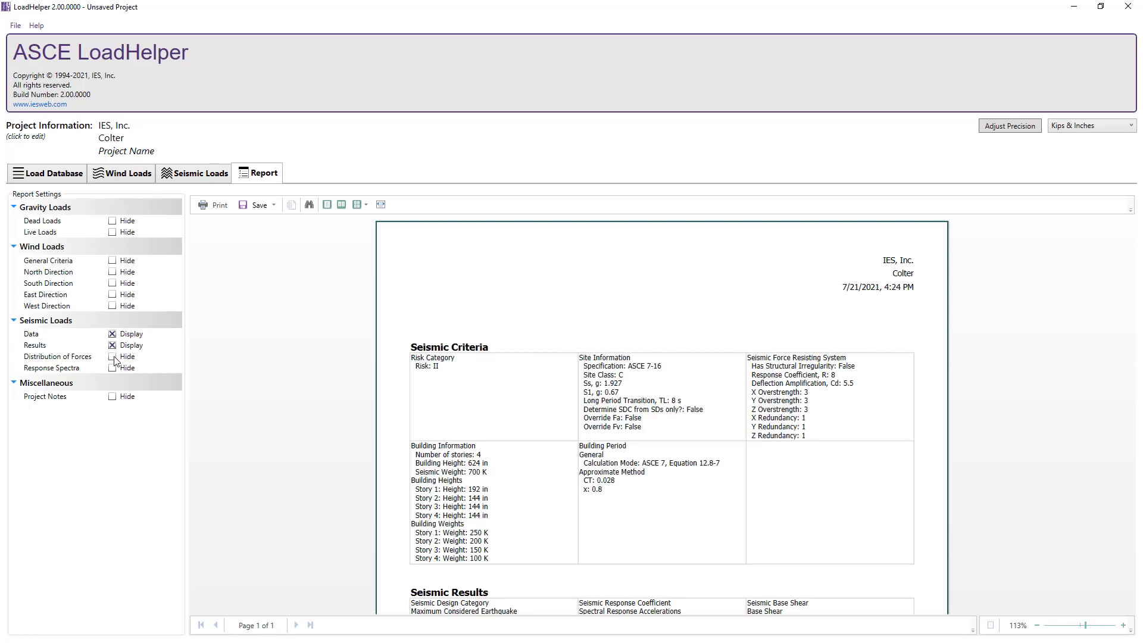
{"action": "left_click", "coordinate": [112, 357]}
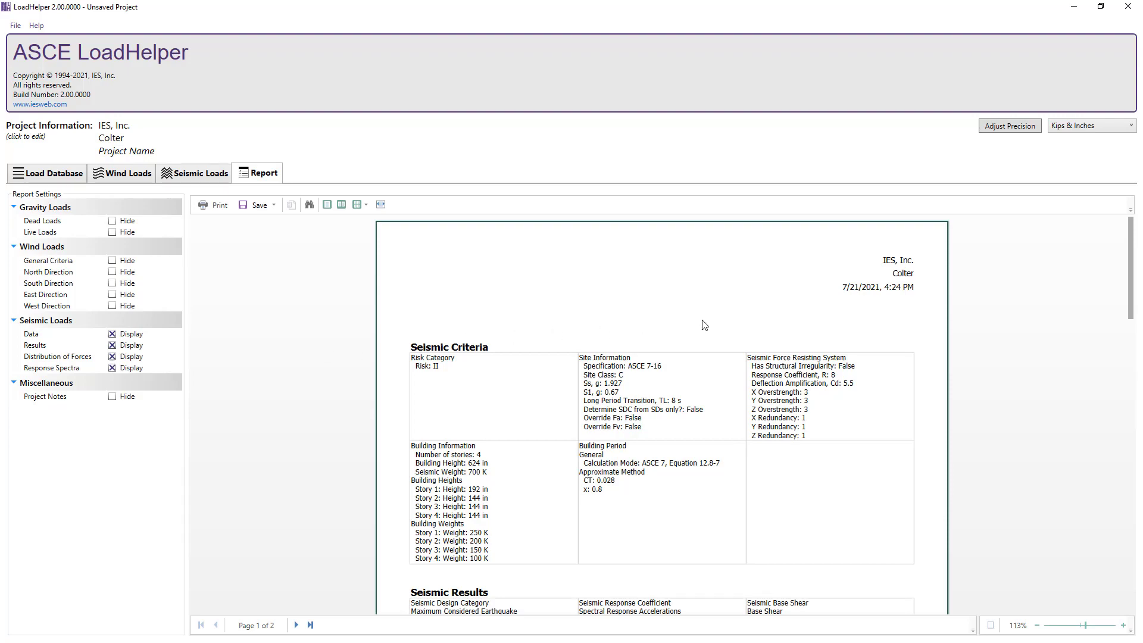
{"action": "scroll", "coordinate": [705, 324], "scroll_direction": "down", "scroll_amount": 5}
{"action": "scroll", "coordinate": [704, 325], "scroll_direction": "down", "scroll_amount": 8}
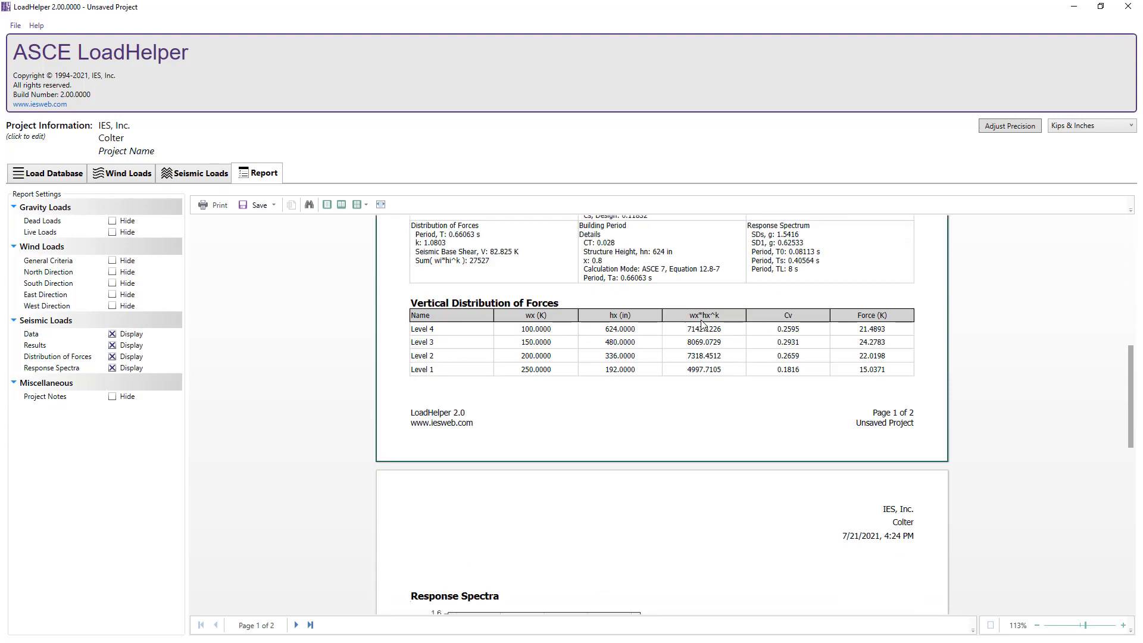